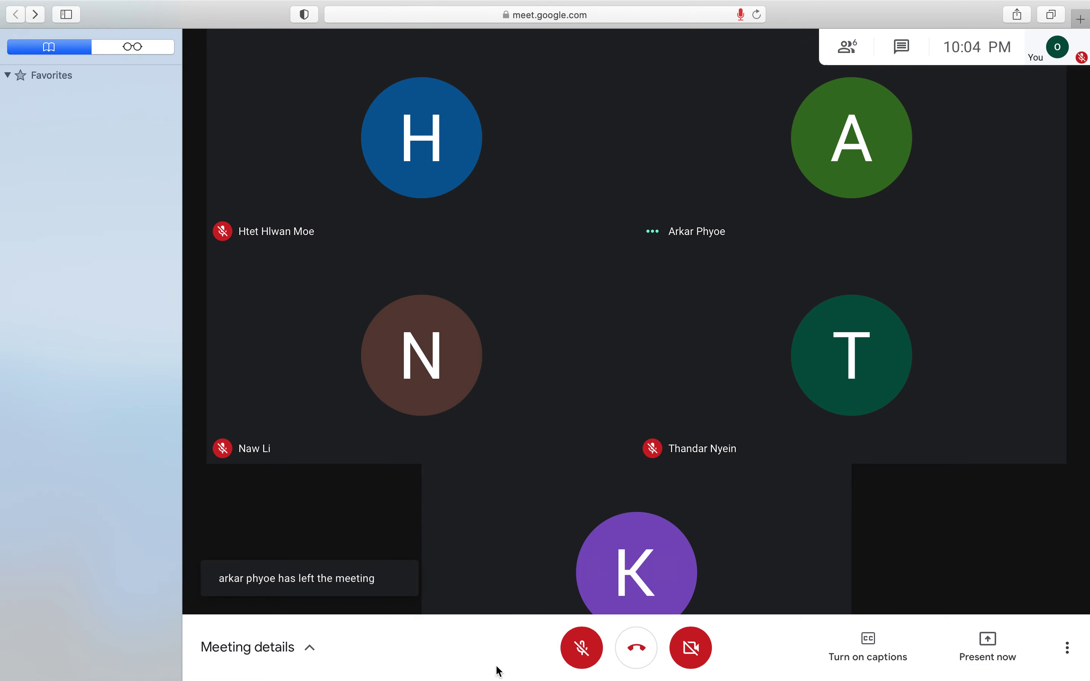
- Unmute the meeting microphone to speak and mute it again
left_click(582, 649)
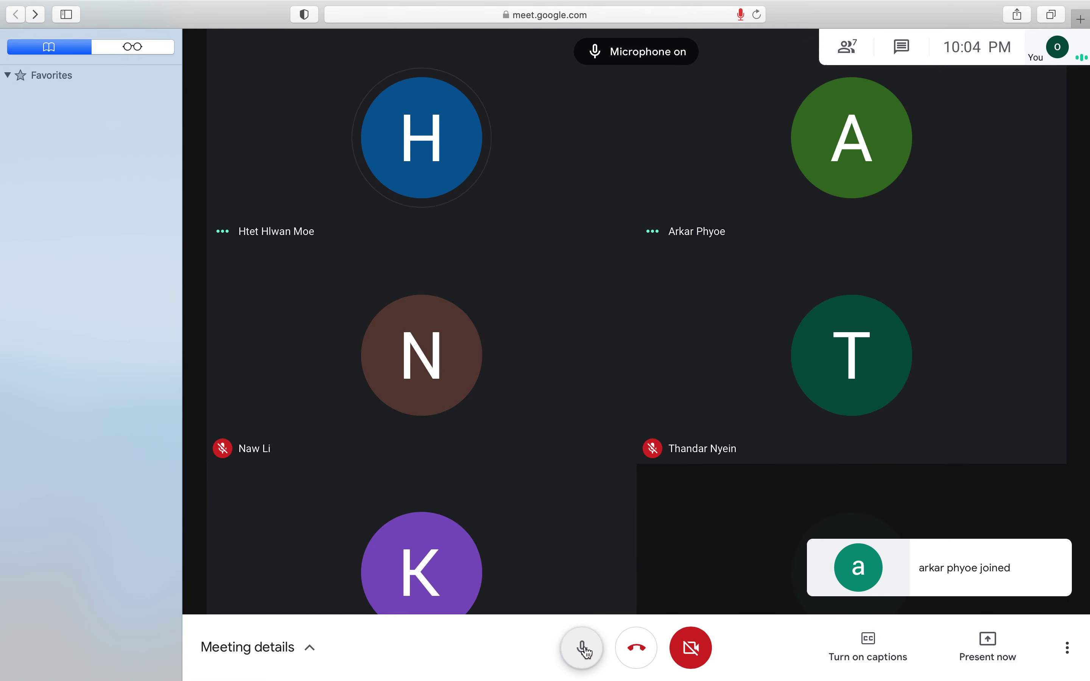
left_click(585, 650)
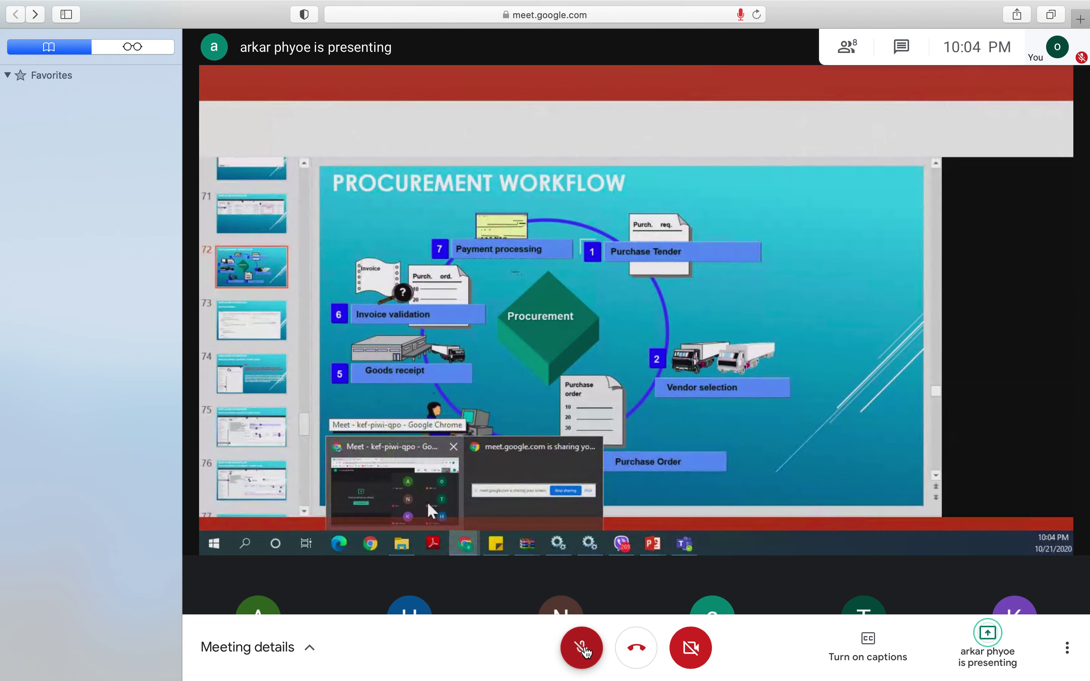
- Check the stock availability for internal transfer TST/INT/00001 of the Test Router (1)
mouse_move(784, 5)
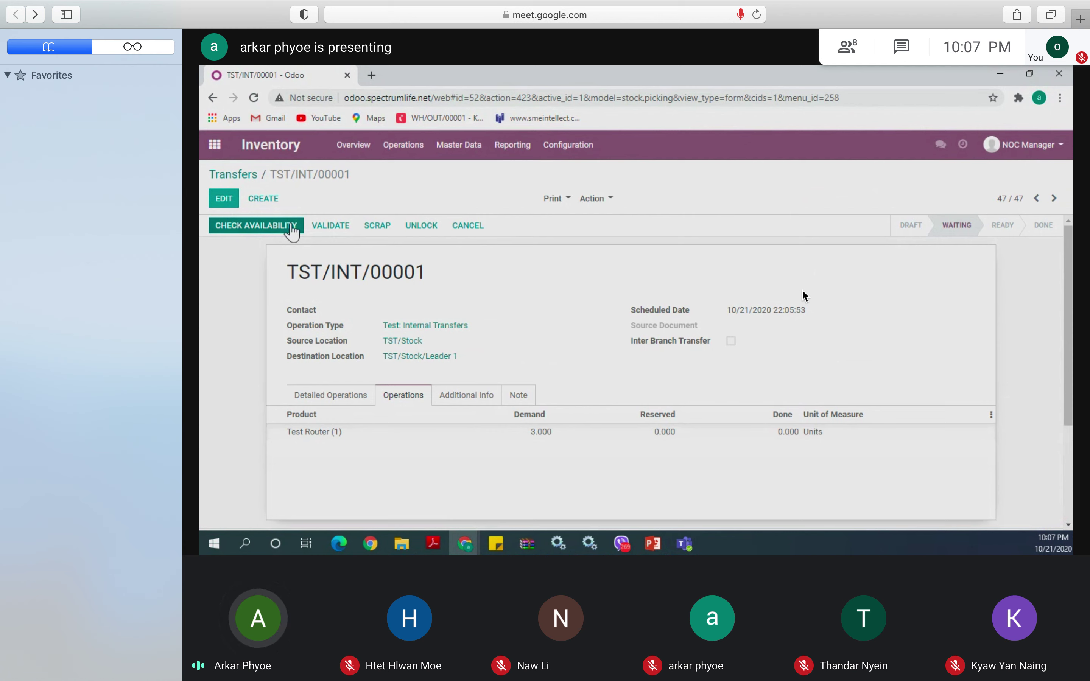
left_click(266, 231)
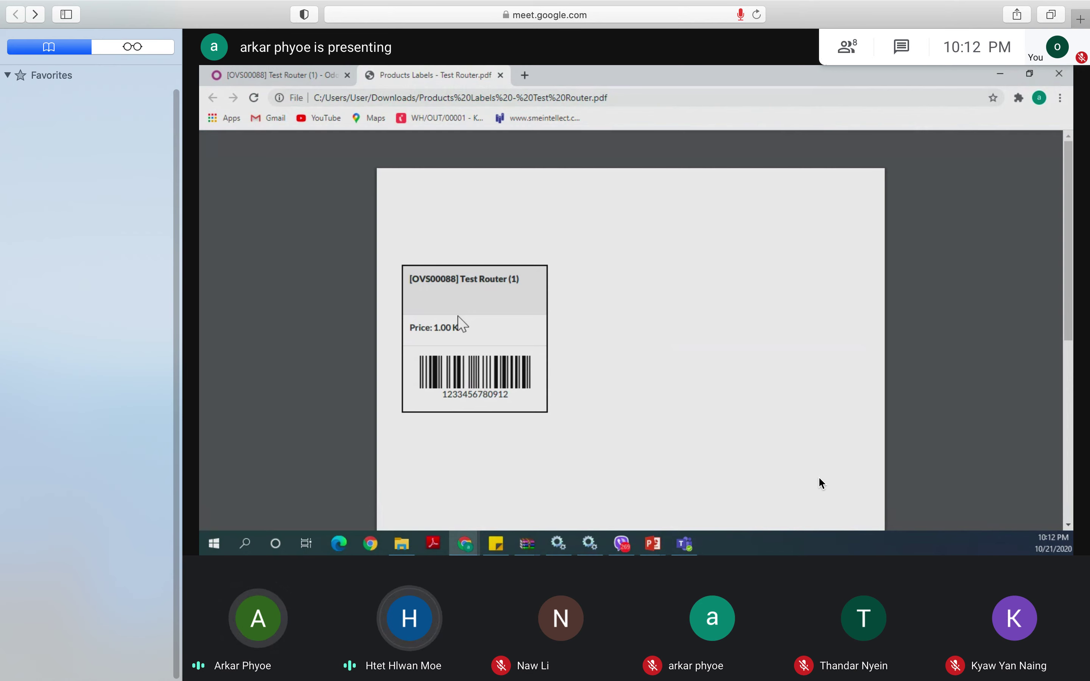
- Switch the meeting microphone on and off twice to comment on the serial numbers, leaving it muted
mouse_move(881, 2)
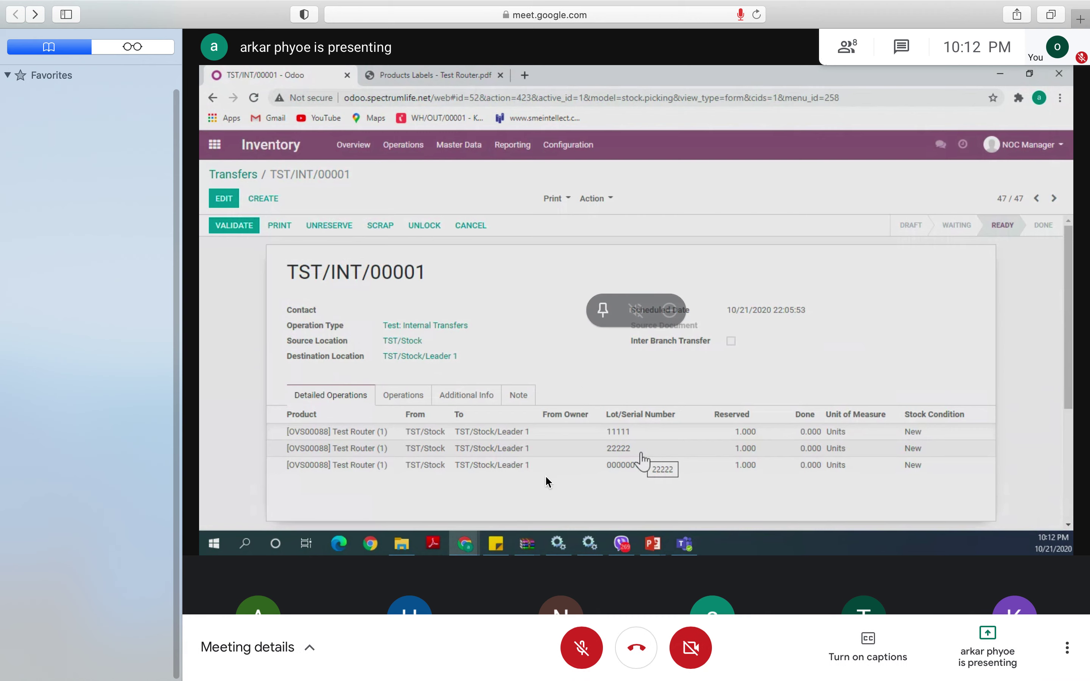
left_click(581, 649)
left_click(582, 648)
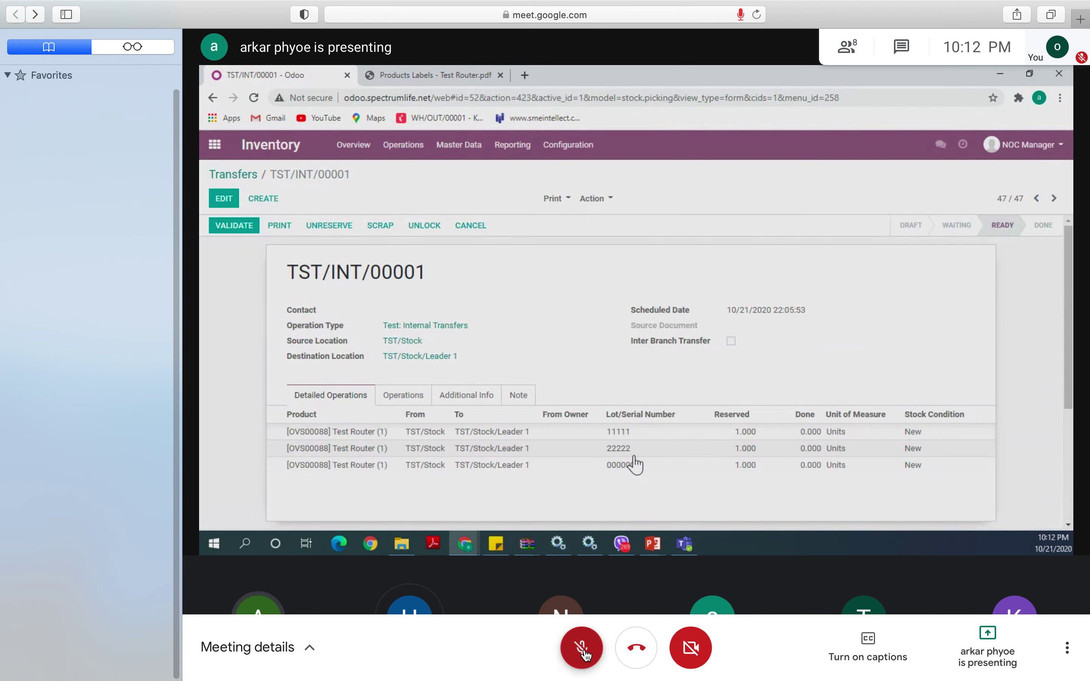
left_click(581, 655)
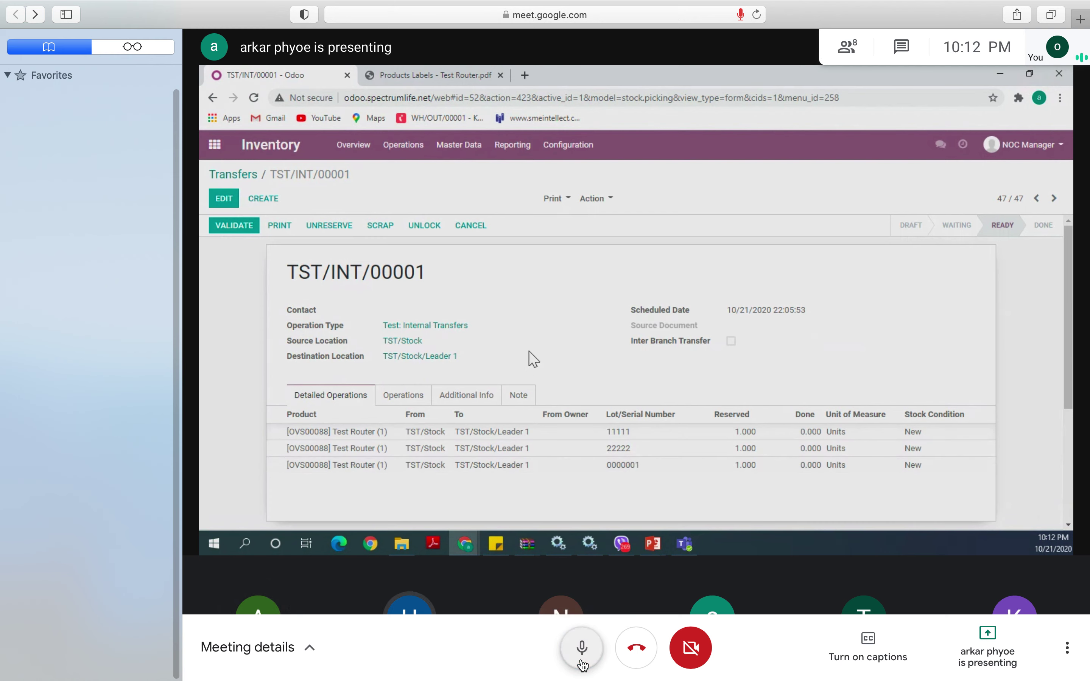
left_click(581, 655)
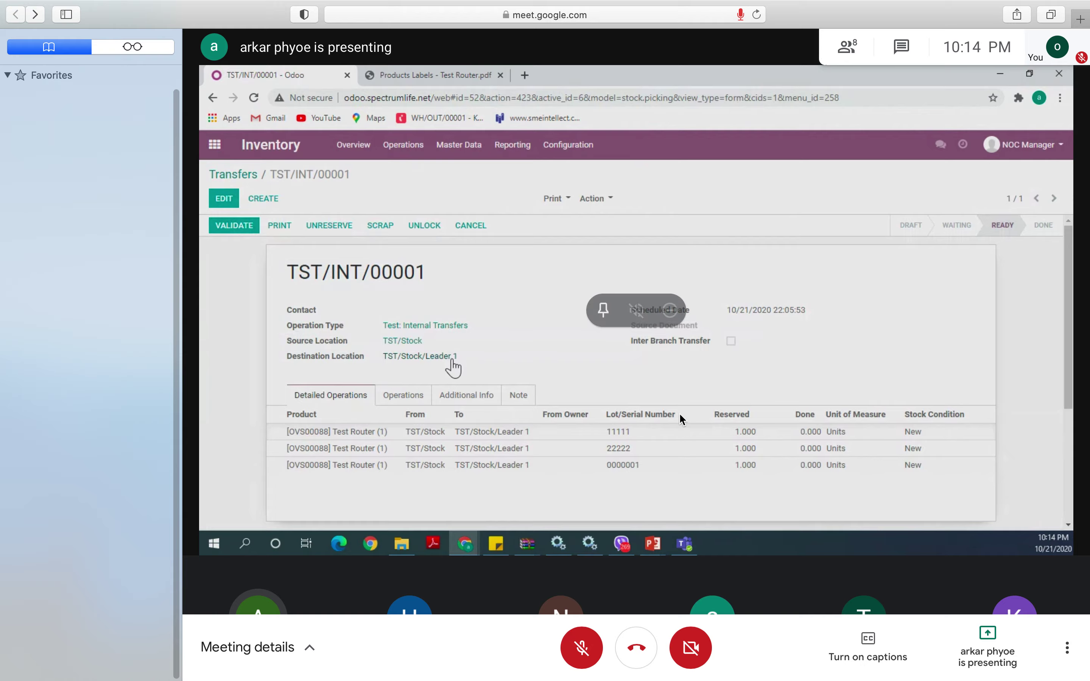
- Switch to Viber, read the A G1 Leader & Install 2021 group chat and look through the chat list
key("ctrl+Up")
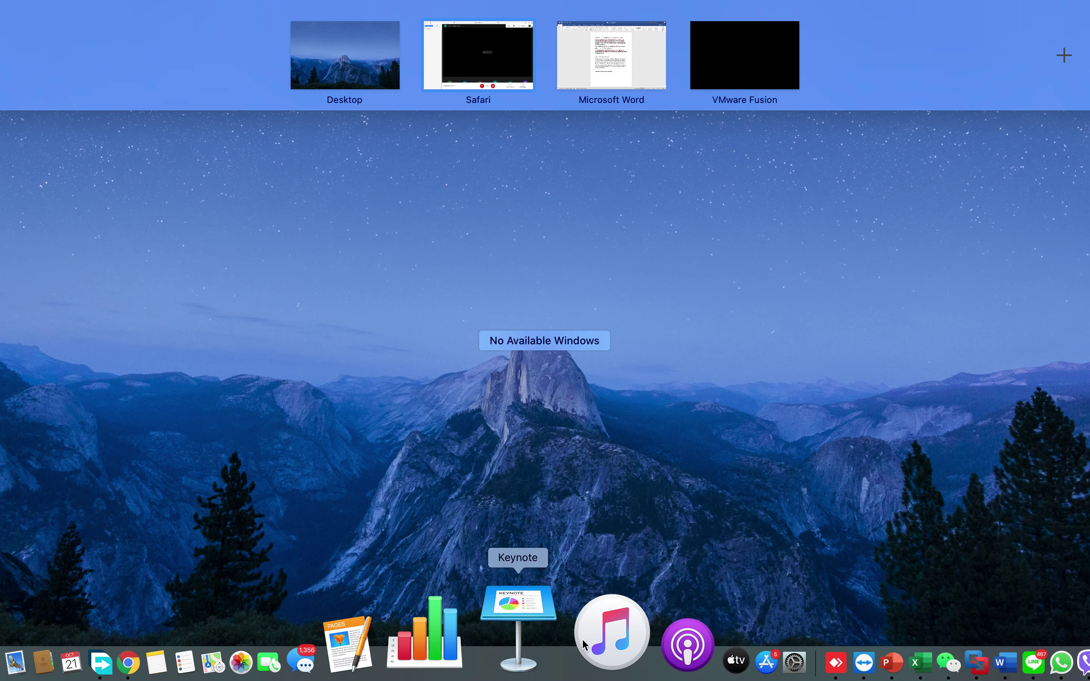
left_click(957, 613)
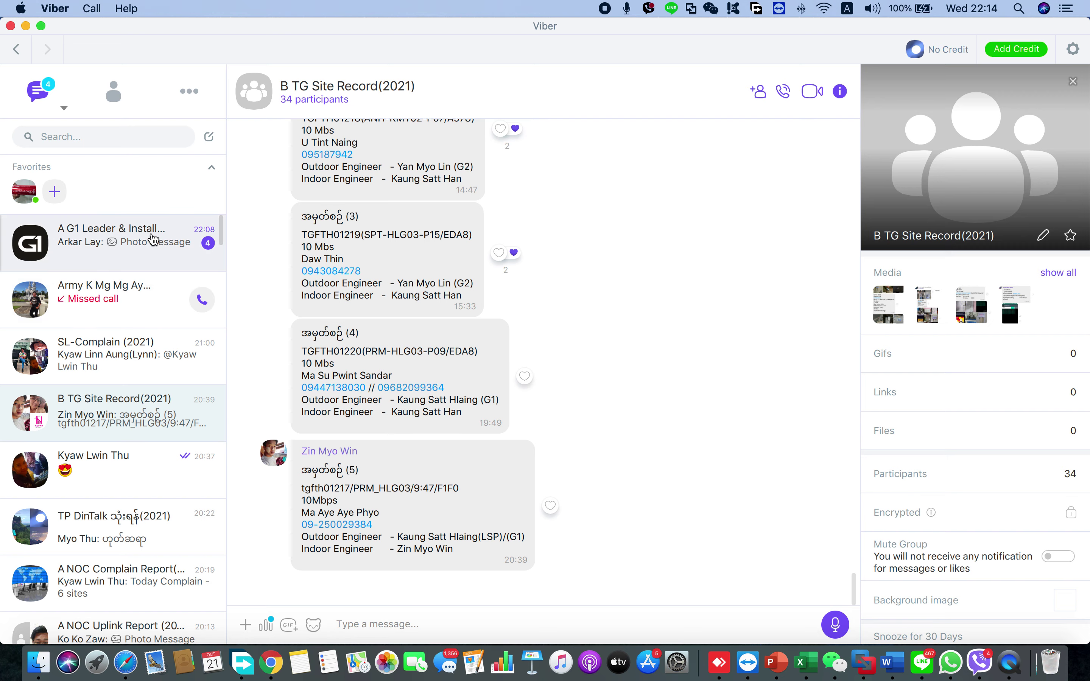
left_click(151, 236)
scroll(629, 482, "down", 5)
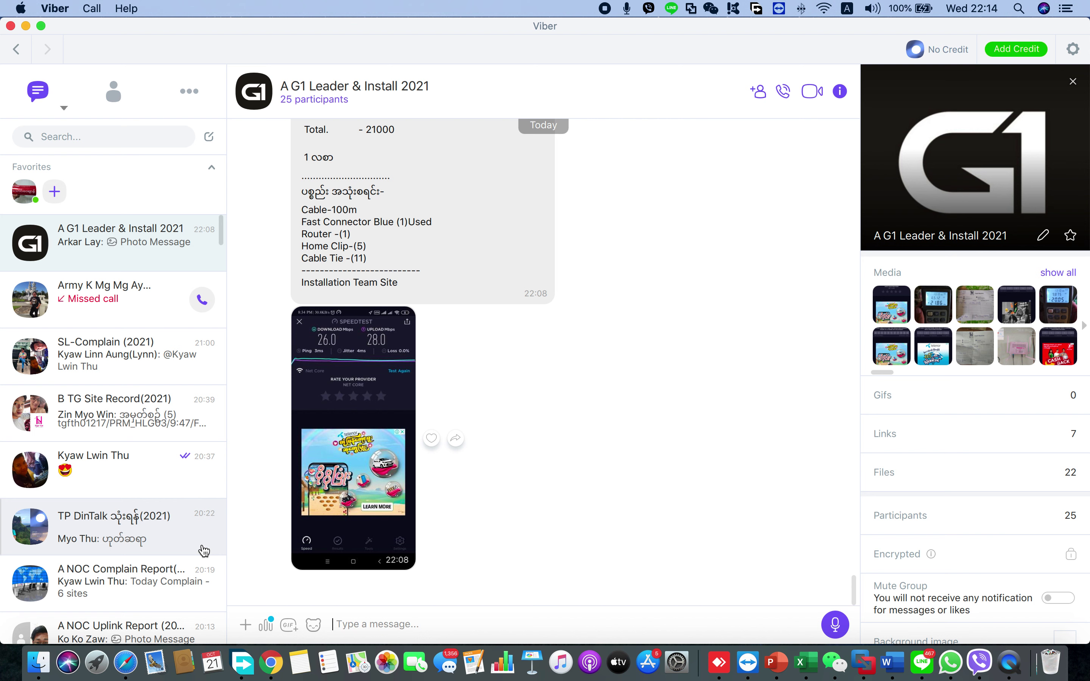
scroll(204, 550, "down", 6)
scroll(204, 550, "down", 10)
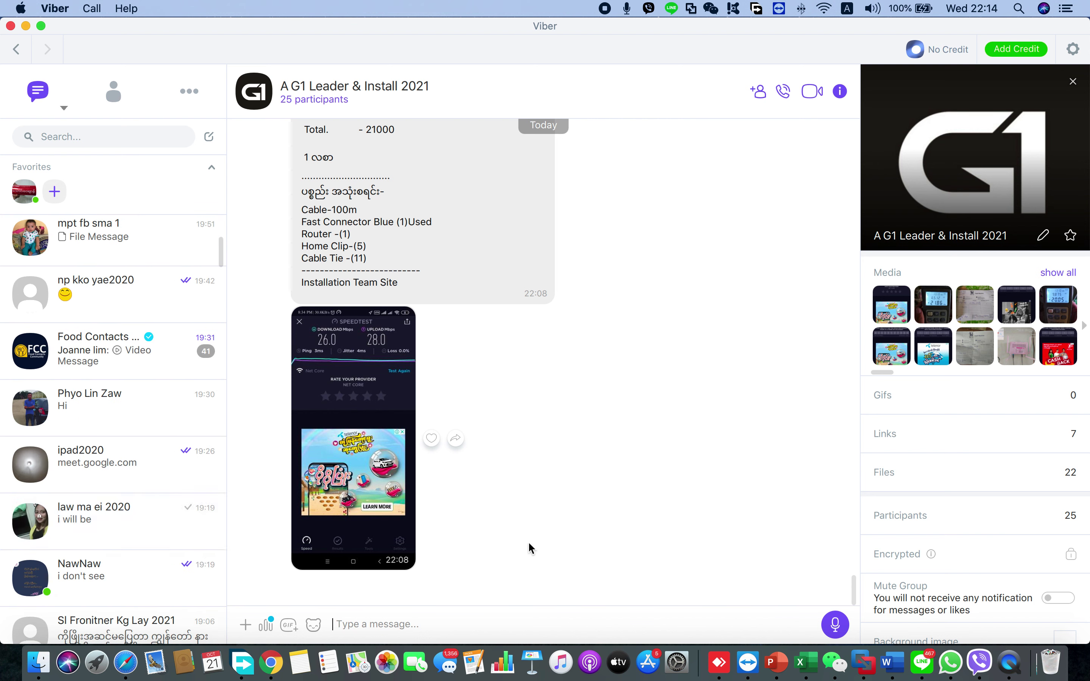
- Switch to LINE and view the unread sticker message in the newest chat
left_click(926, 624)
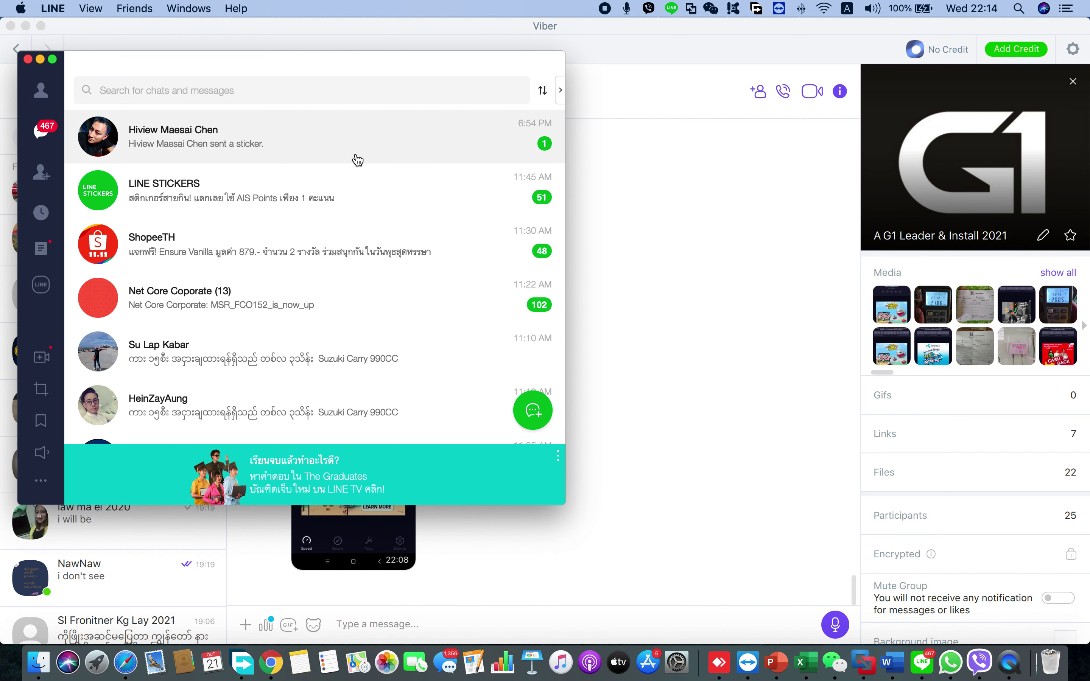
left_click(370, 146)
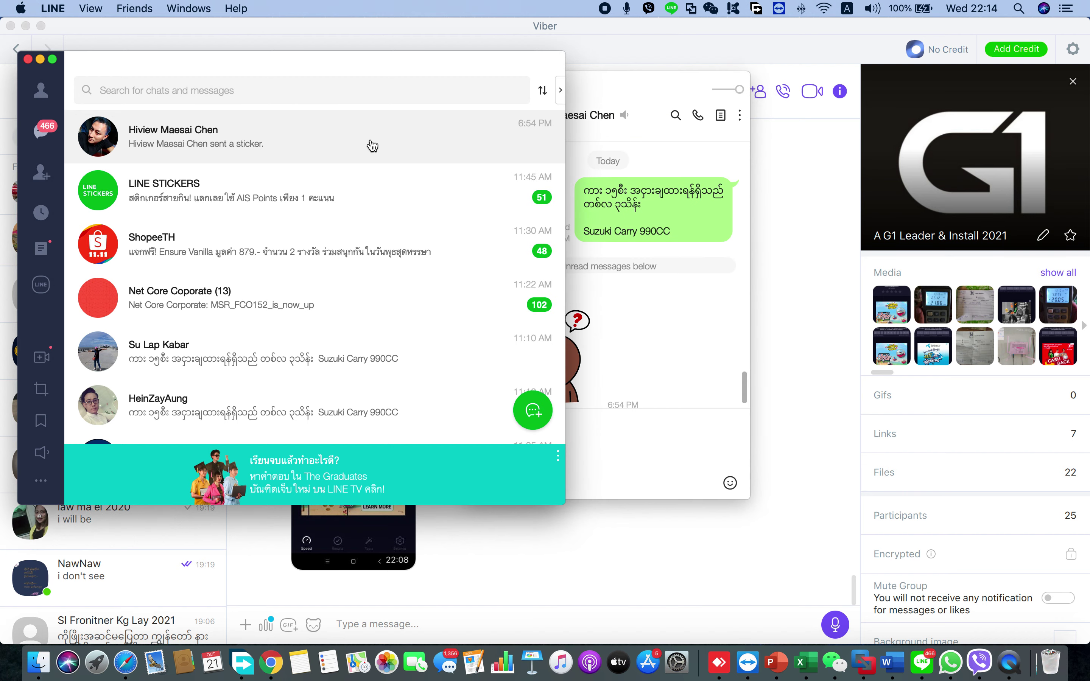
left_click(683, 341)
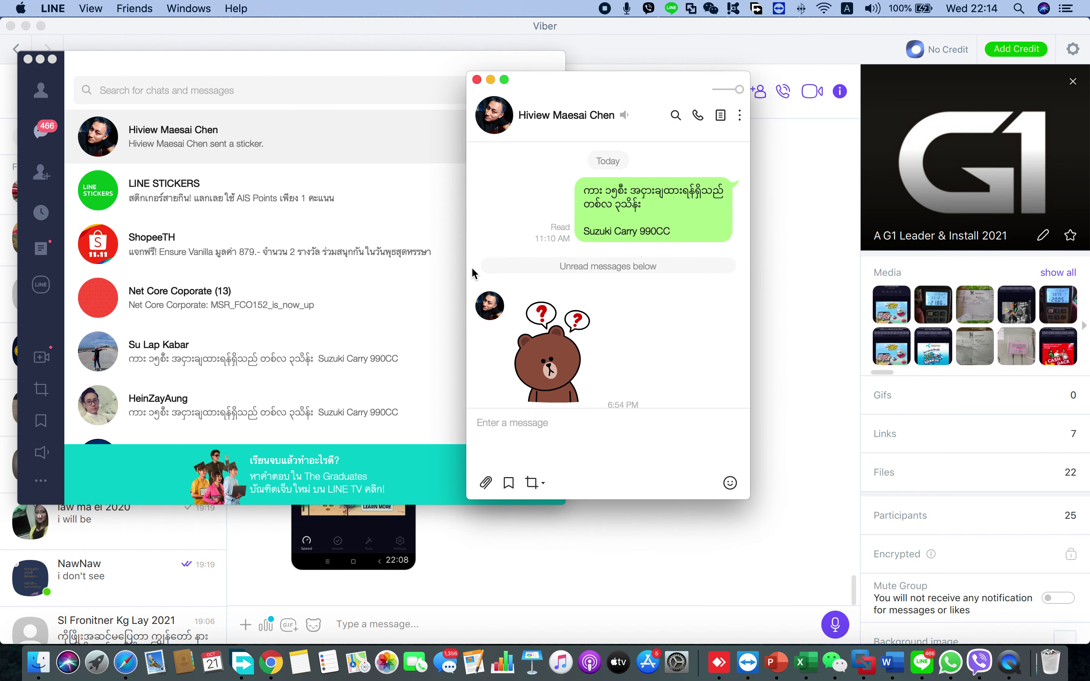
- View two more recent chats containing the Suzuki Carry 990CC message and browse the rest of the LINE chat list
scroll(309, 310, "down", 2)
left_click(310, 312)
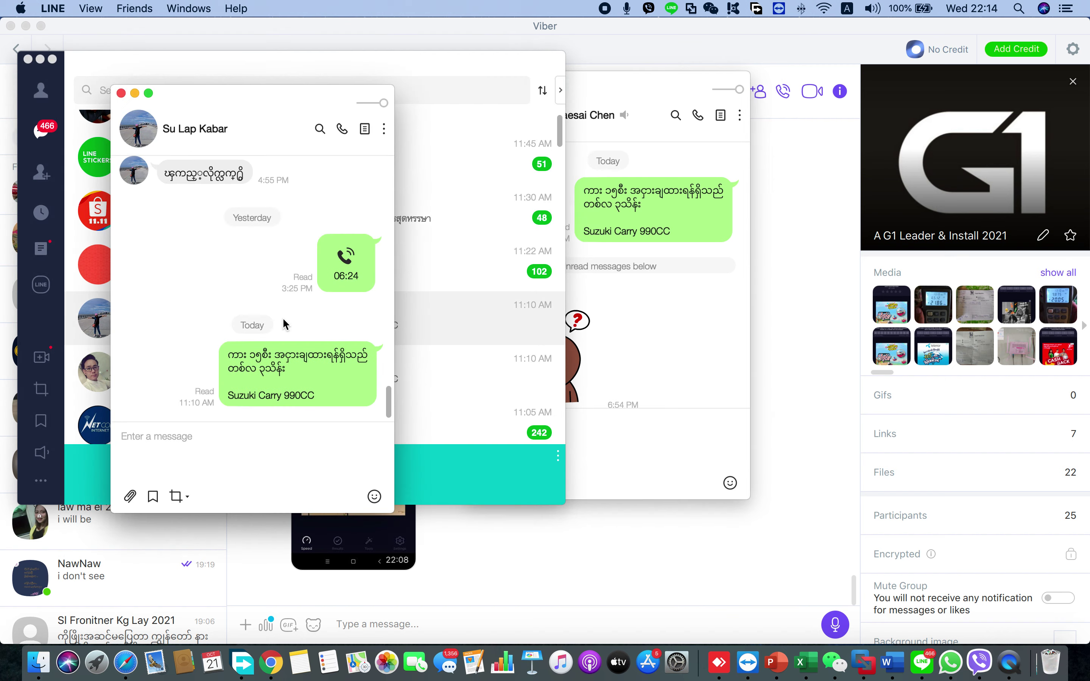
left_click(477, 318)
left_click(416, 369)
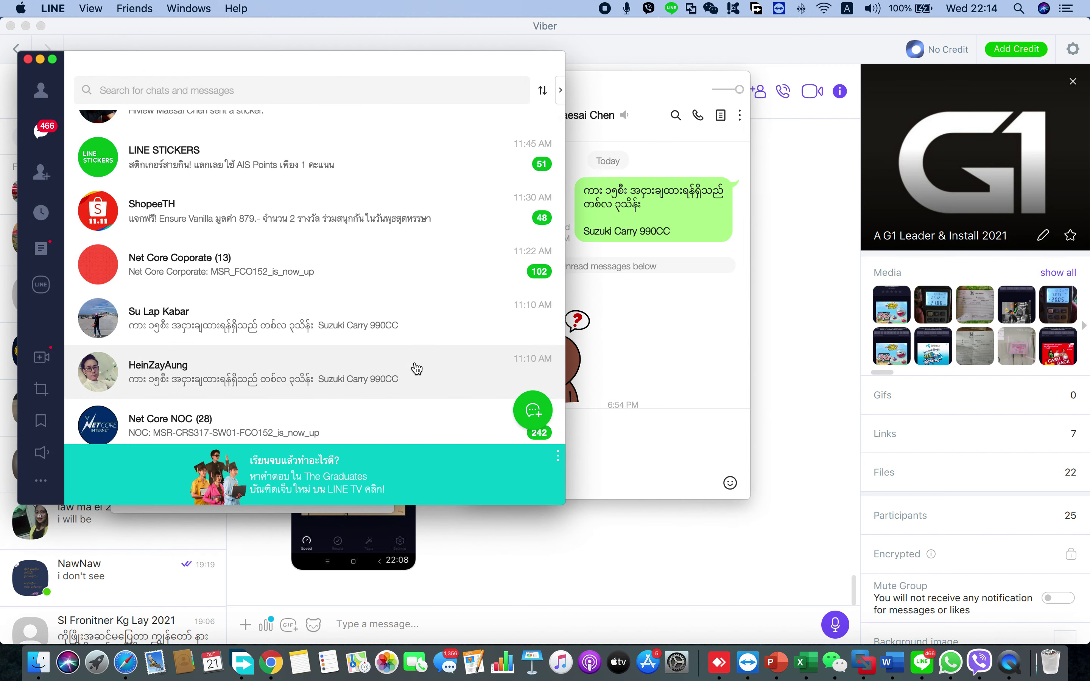
left_click(736, 379)
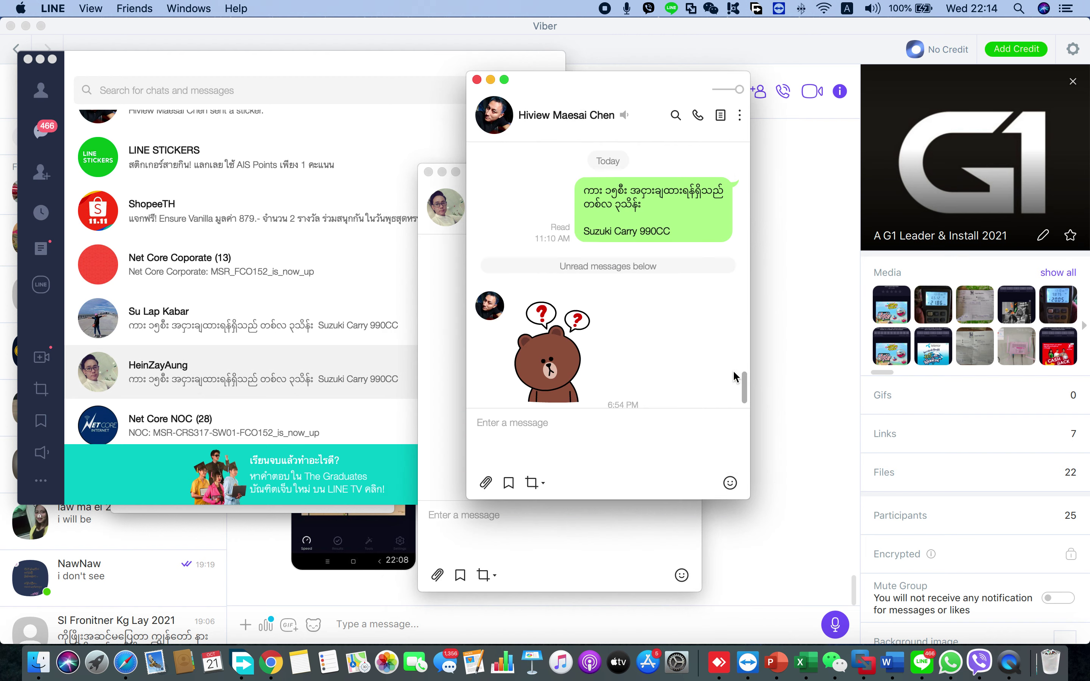
scroll(297, 292, "down", 3)
scroll(297, 291, "down", 10)
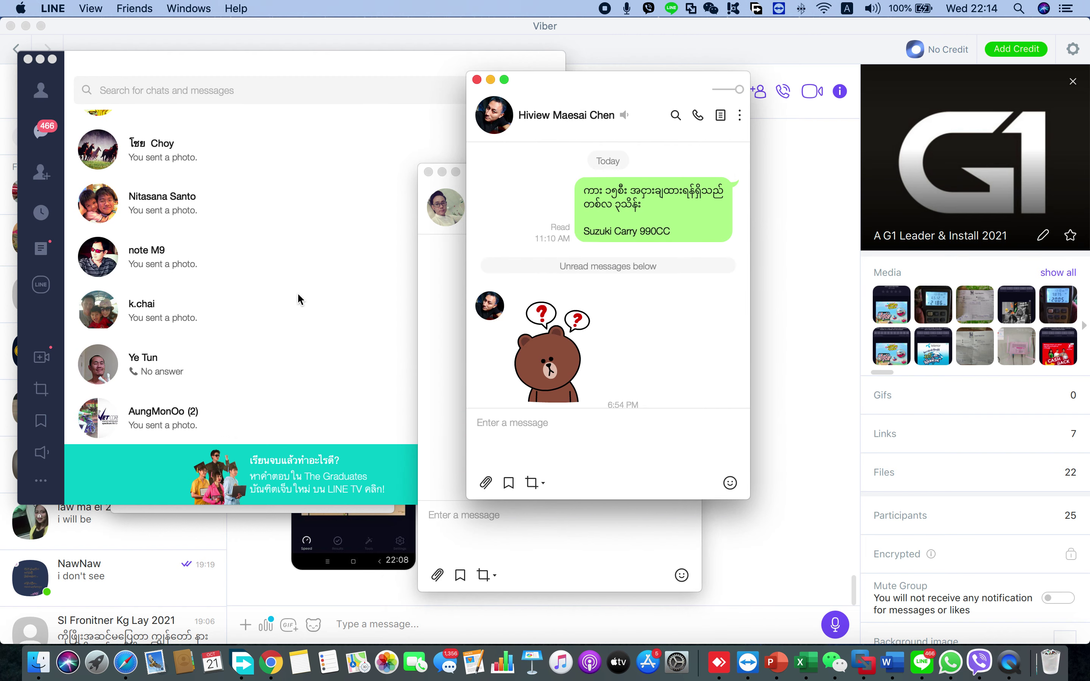
scroll(298, 298, "down", 3)
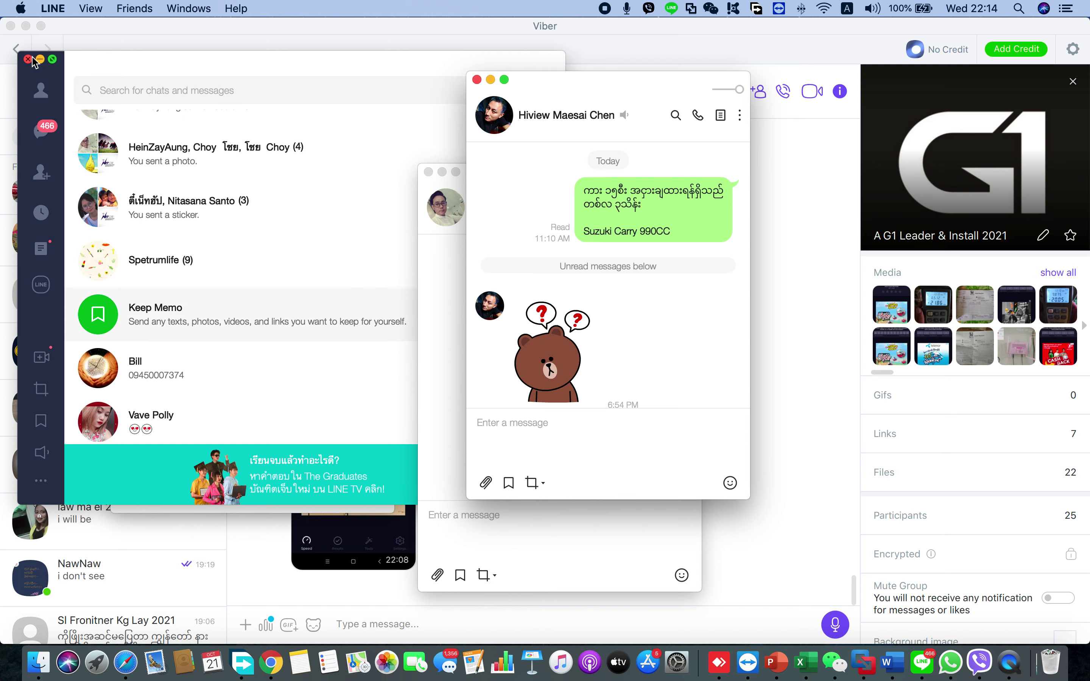
- Close the LINE chat list and the three open chat windows
left_click(28, 59)
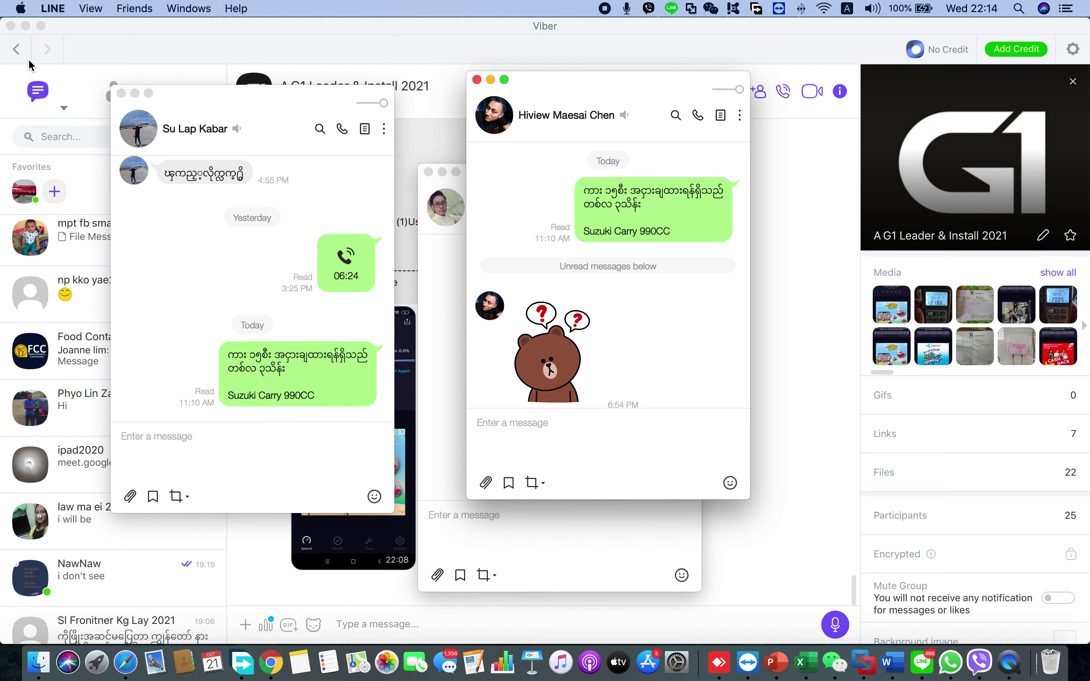
left_click(477, 80)
left_click(429, 173)
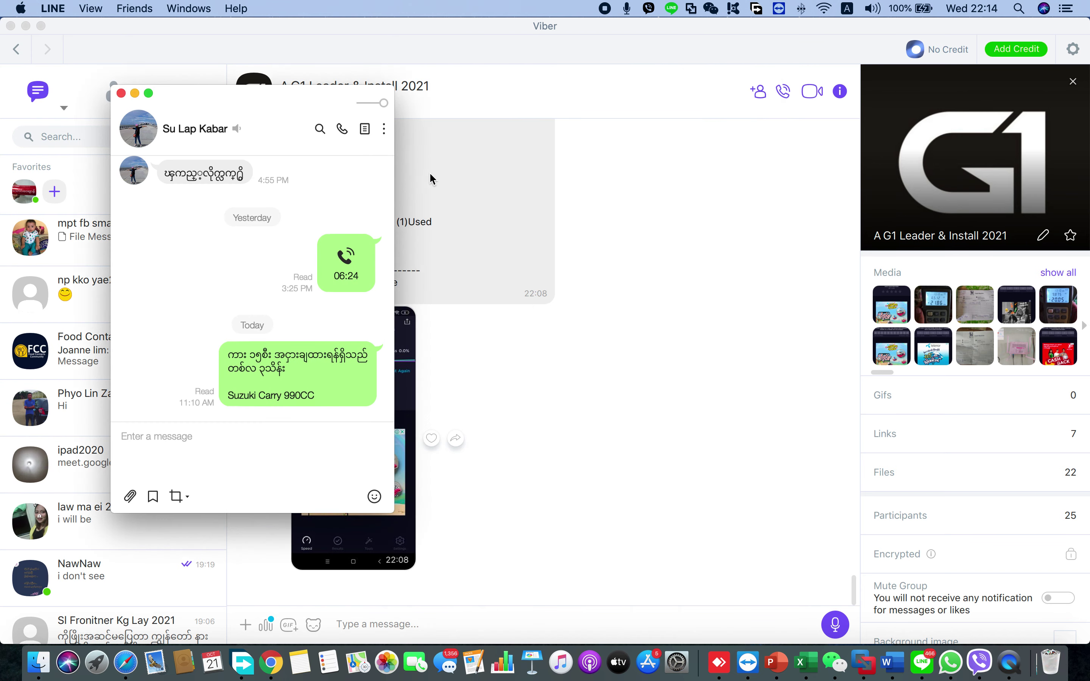
left_click(121, 93)
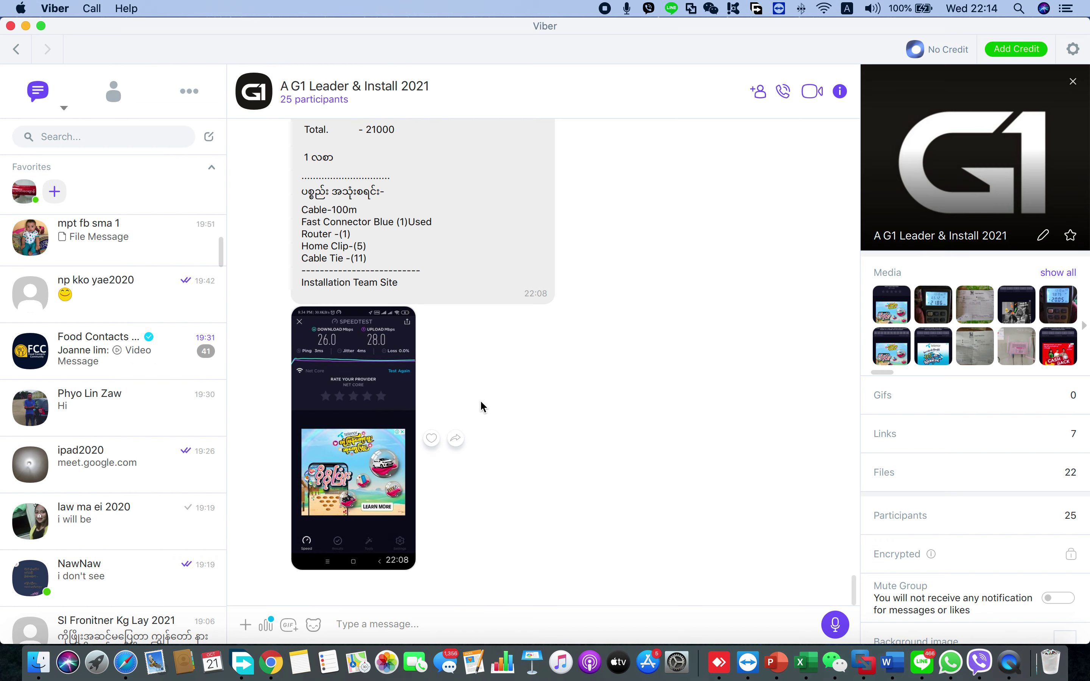
- Look over the group chat, close the Viber window and return to the meeting in Safari
scroll(480, 400, "up", 5)
scroll(481, 402, "down", 5)
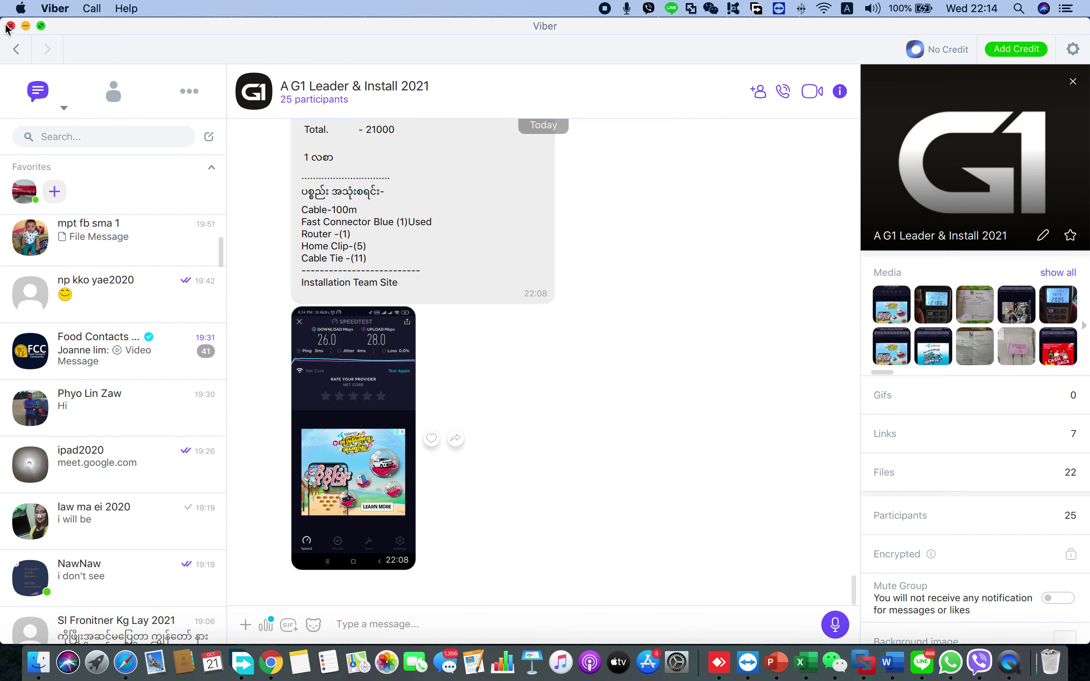
left_click(10, 26)
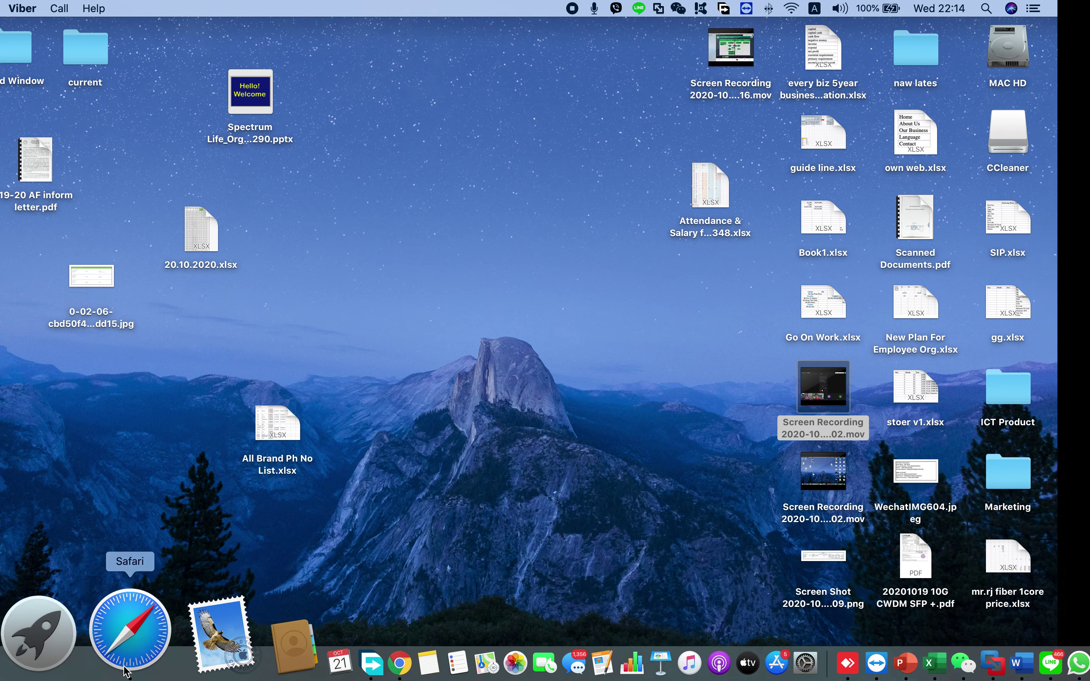
left_click(128, 653)
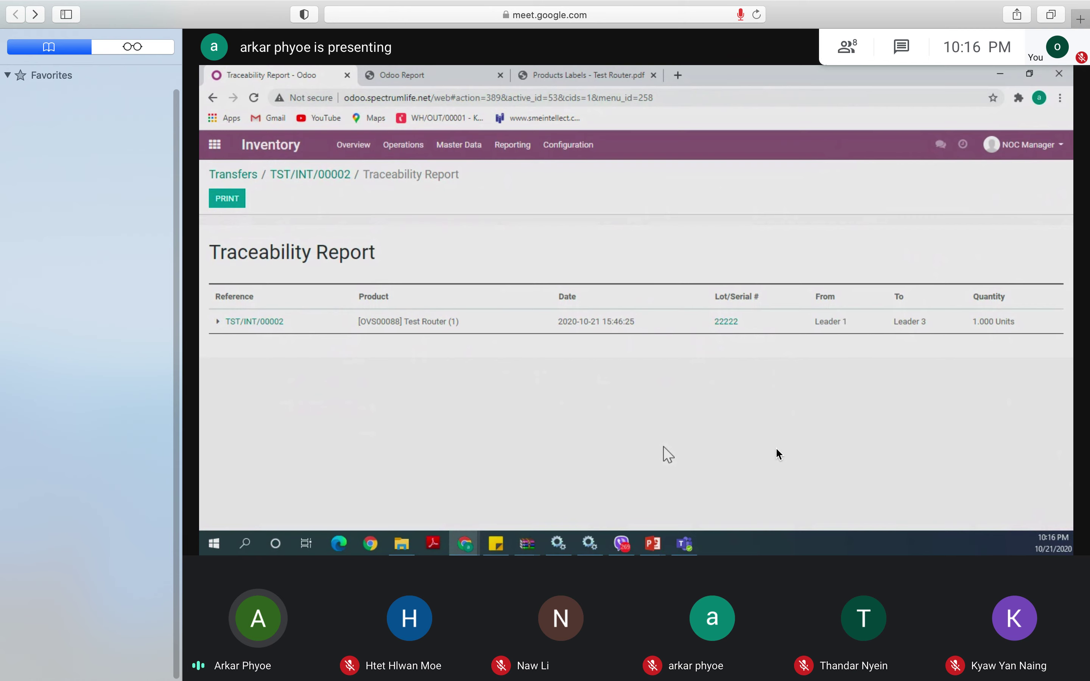
- Unmute the meeting microphone twice to speak about the journal entries, muting it after each comment
mouse_move(881, 4)
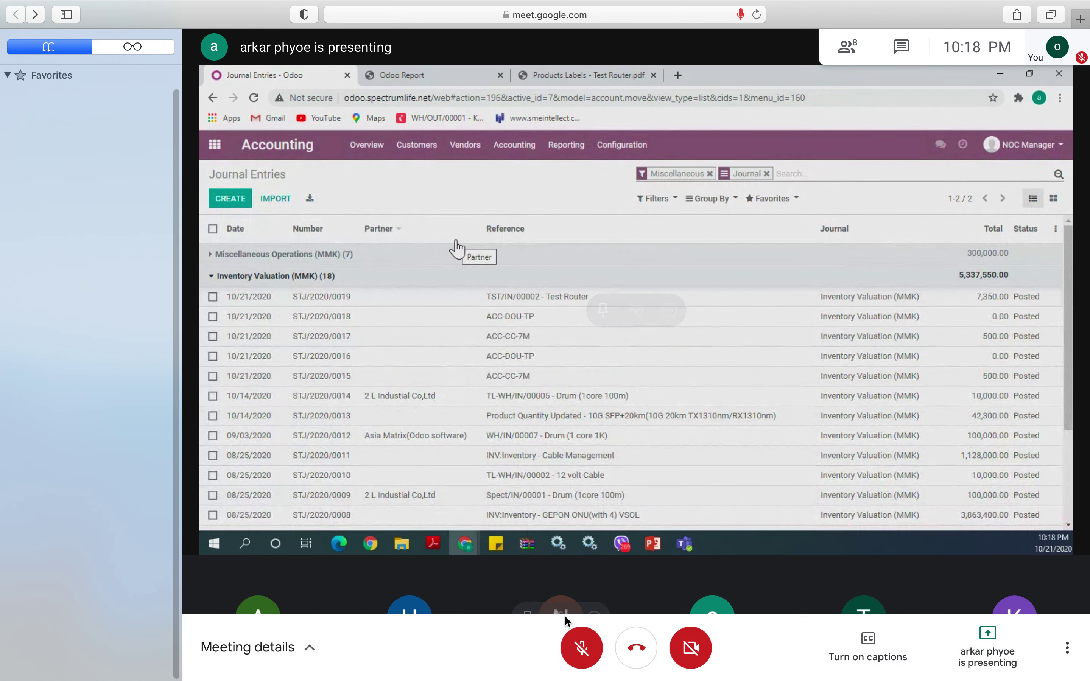
left_click(582, 649)
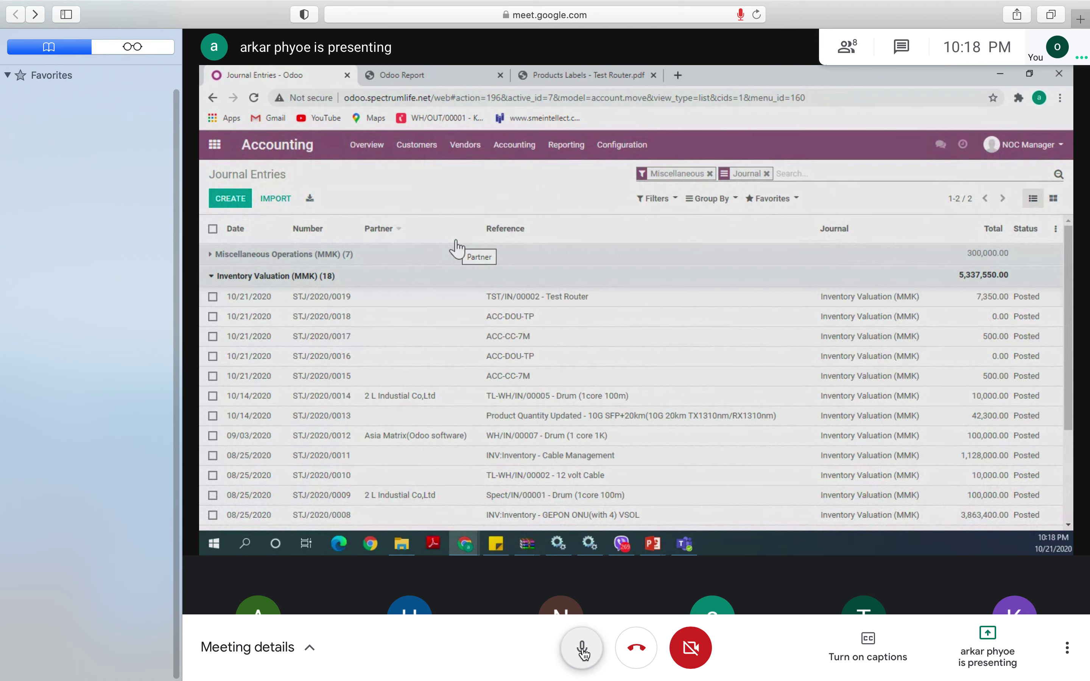
left_click(582, 649)
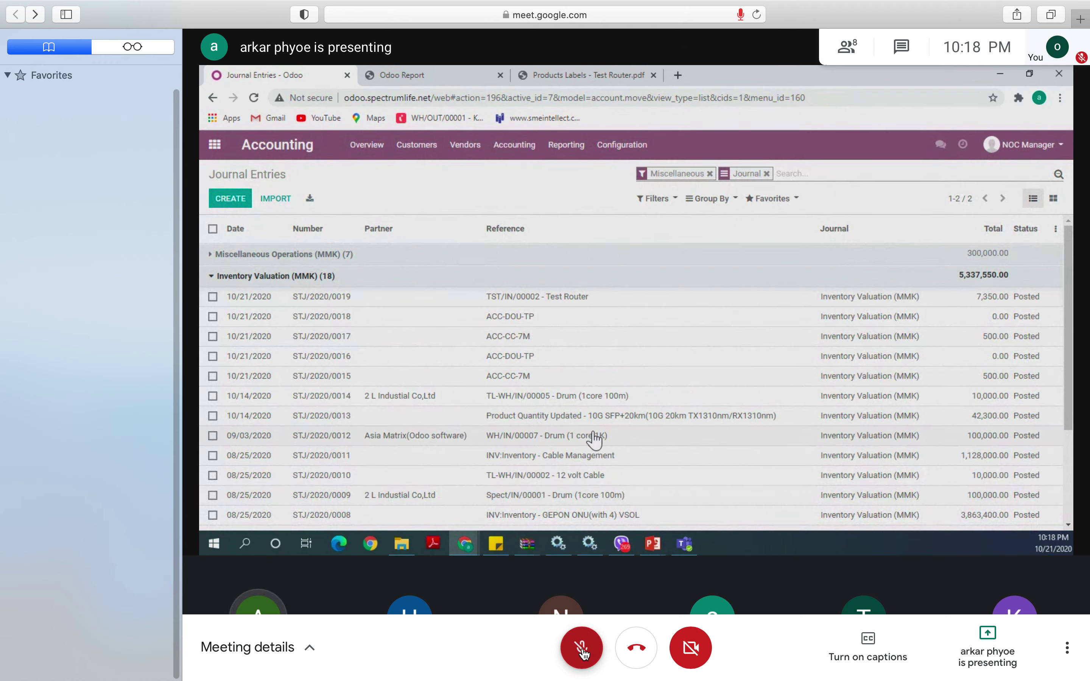
left_click(582, 649)
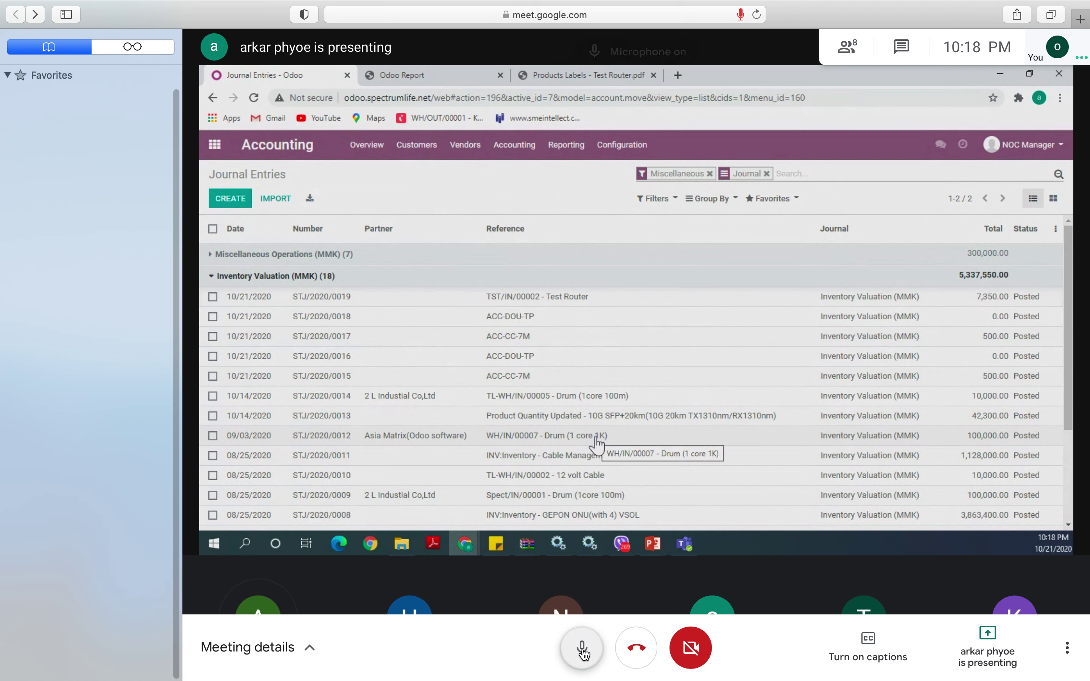
left_click(582, 649)
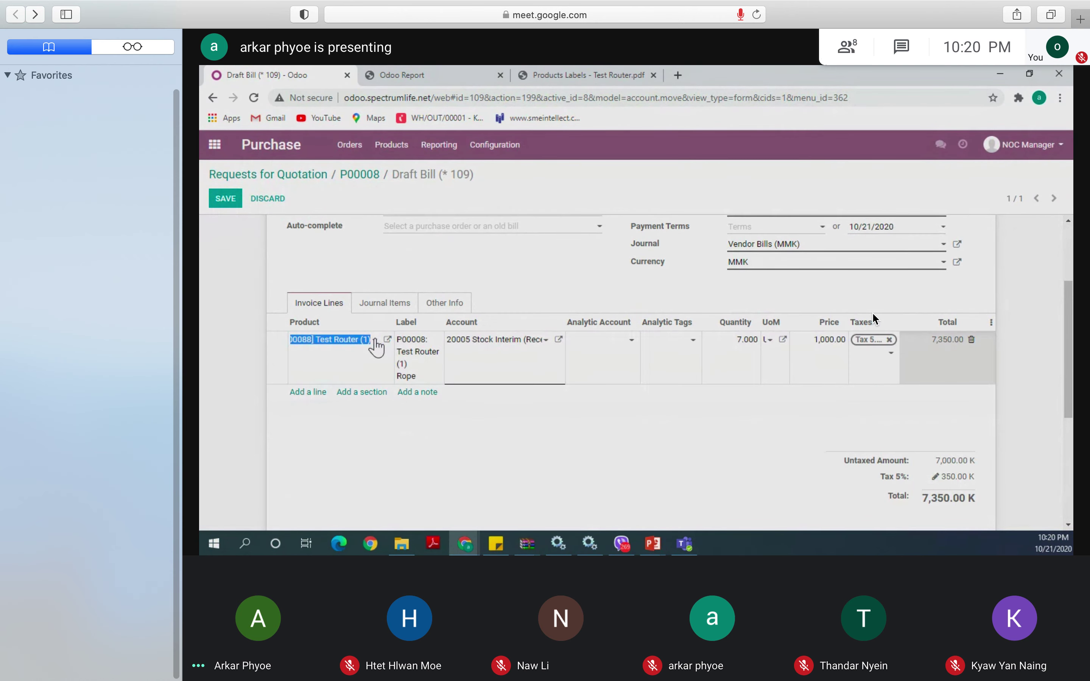
- Set the type of the bill line's Stock Interim (Received) account to Current Liabilities and save the account
left_click(559, 340)
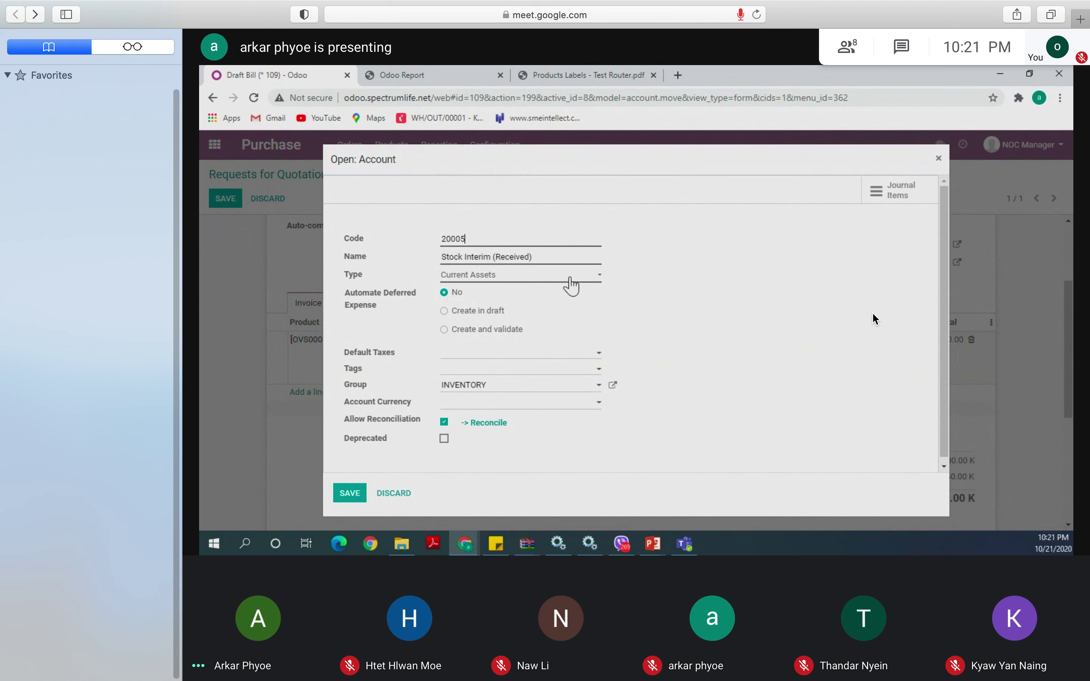
left_click(478, 276)
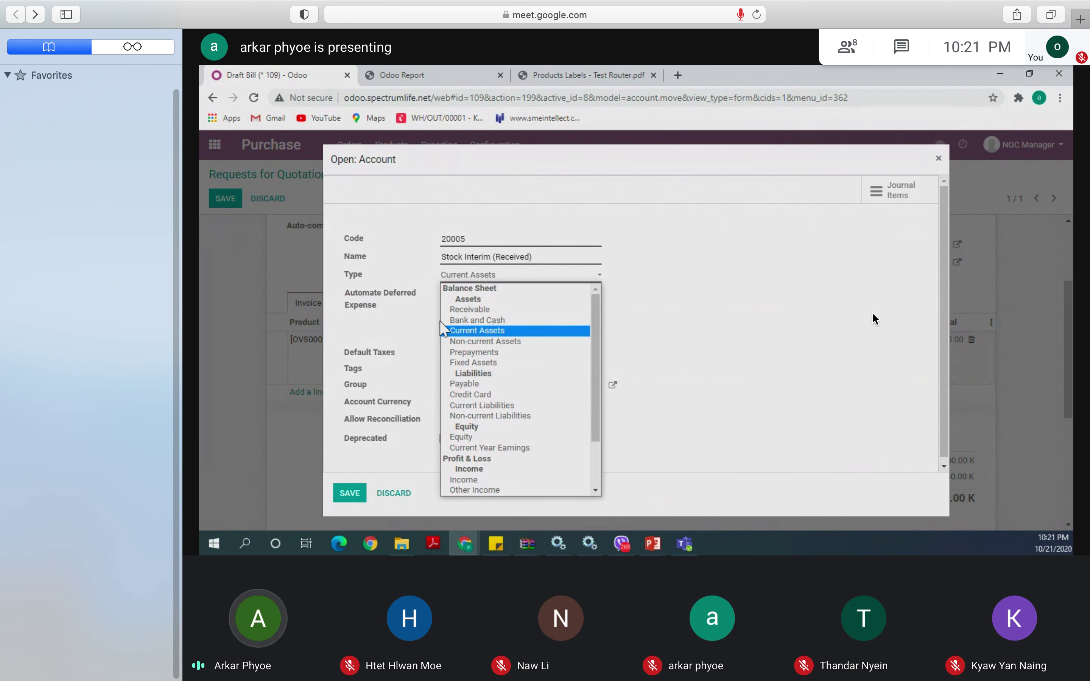
key("Down")
key("Down")
key("Down")
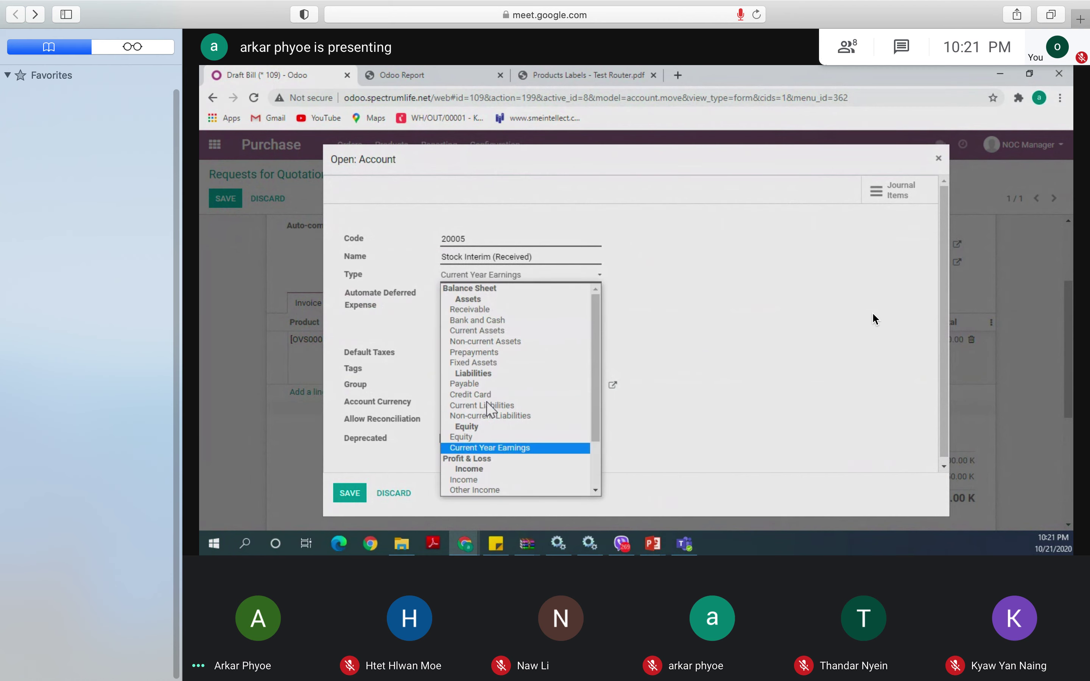
key("c")
key("c")
key("c")
key("c")
key("c")
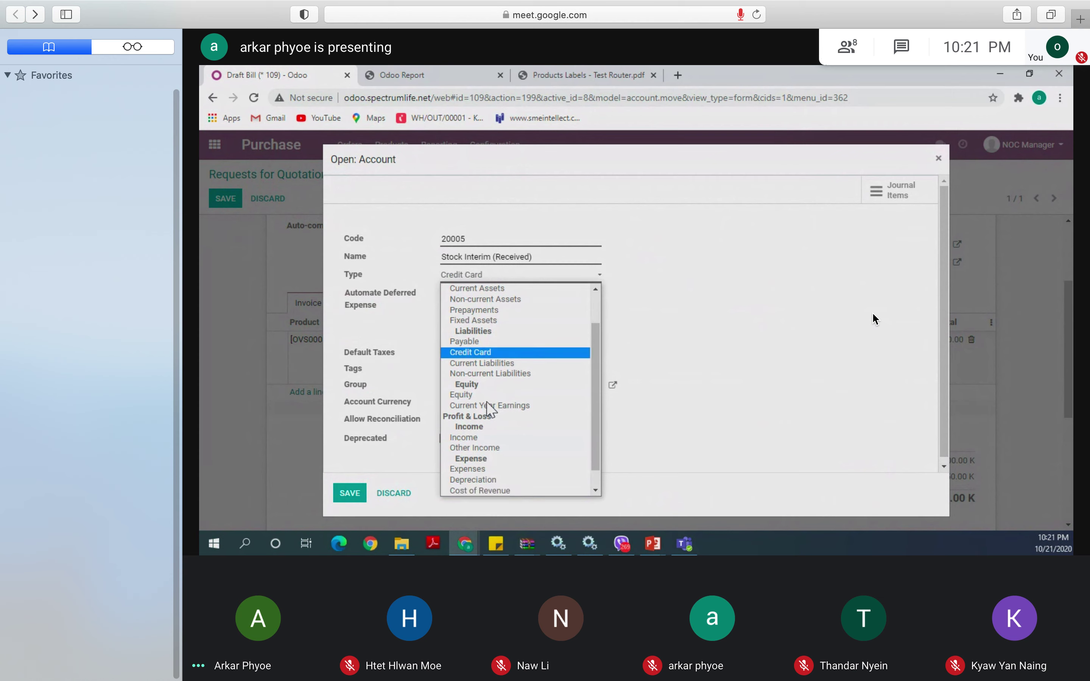
left_click(488, 363)
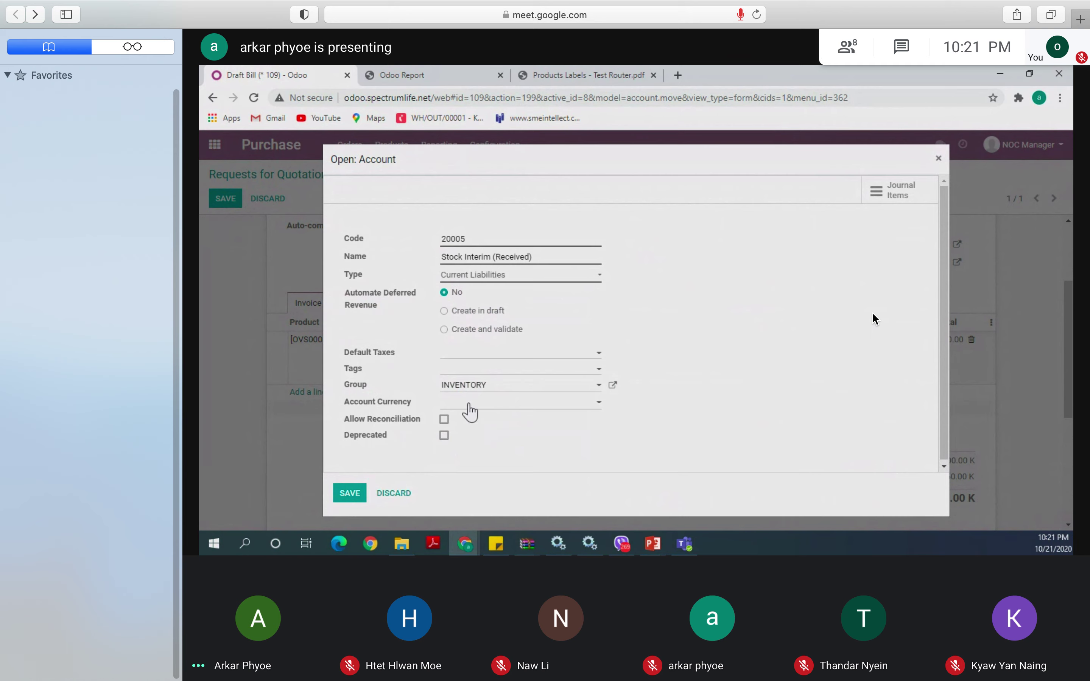
left_click(350, 493)
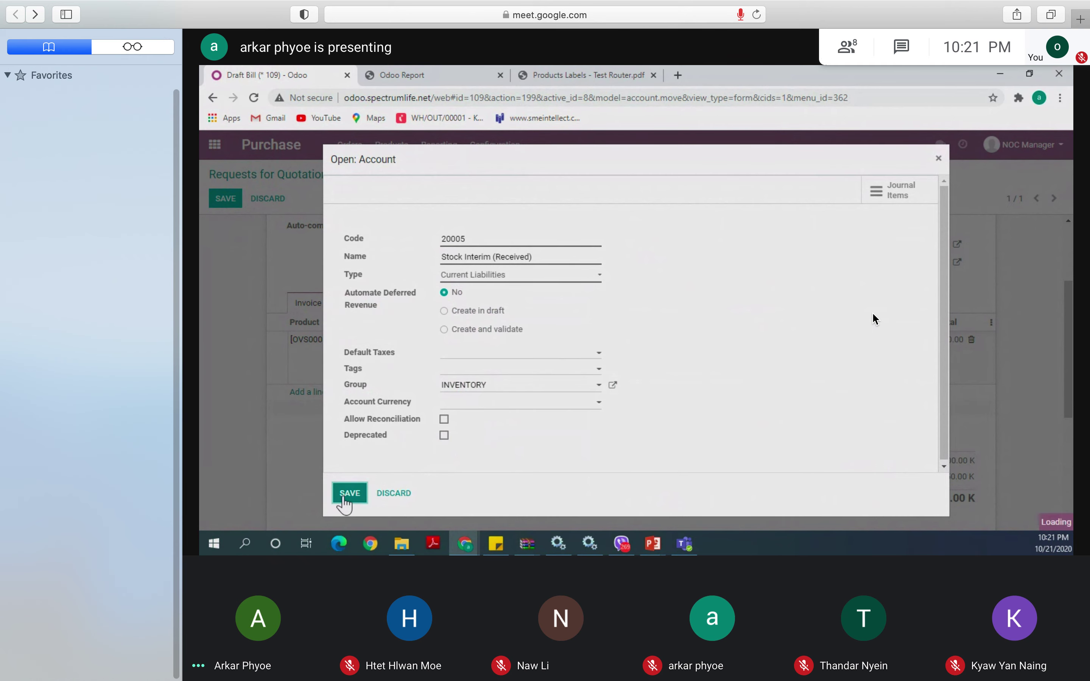
- Save the draft vendor bill, try to post it, and return to its invoice lines
left_click(225, 198)
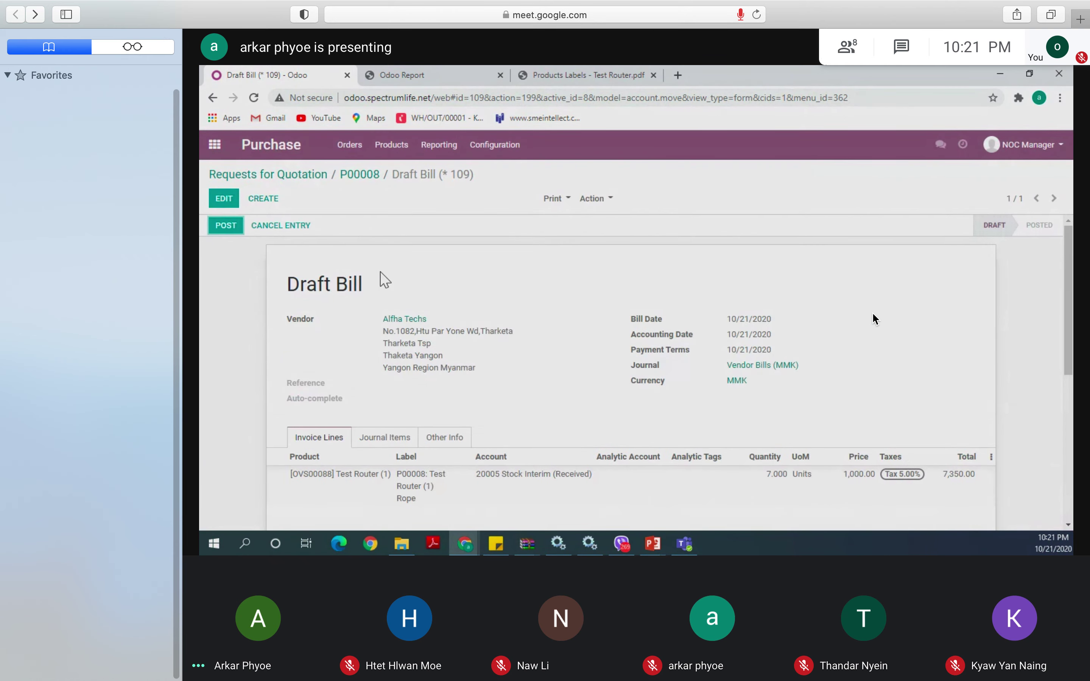
left_click(226, 225)
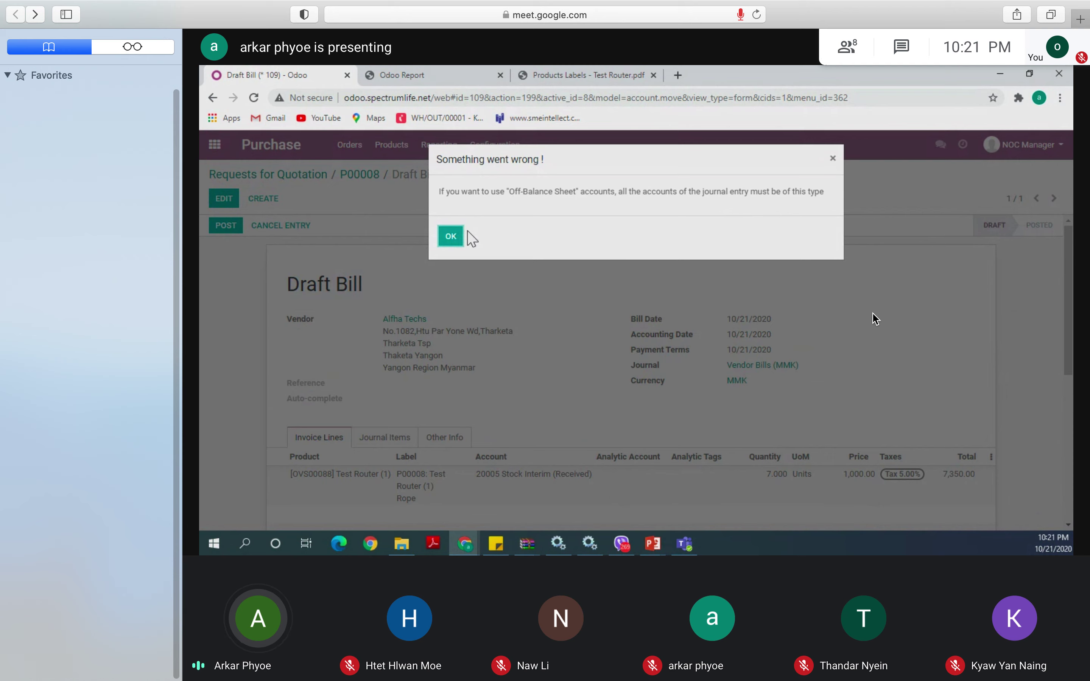
left_click(451, 236)
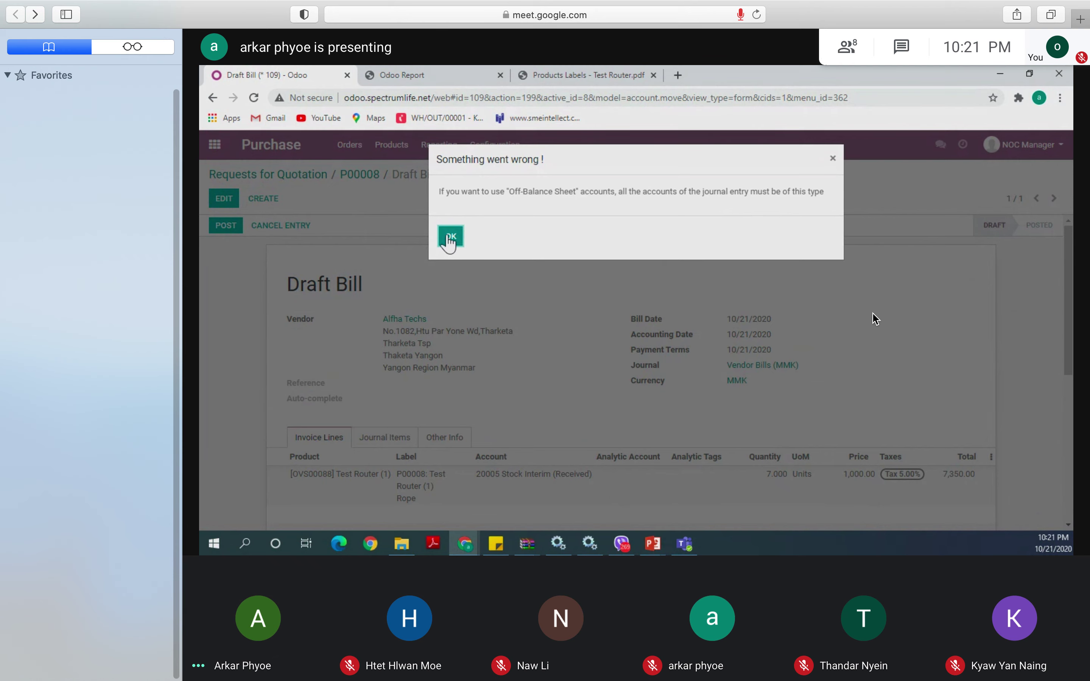
scroll(349, 432, "down", 3)
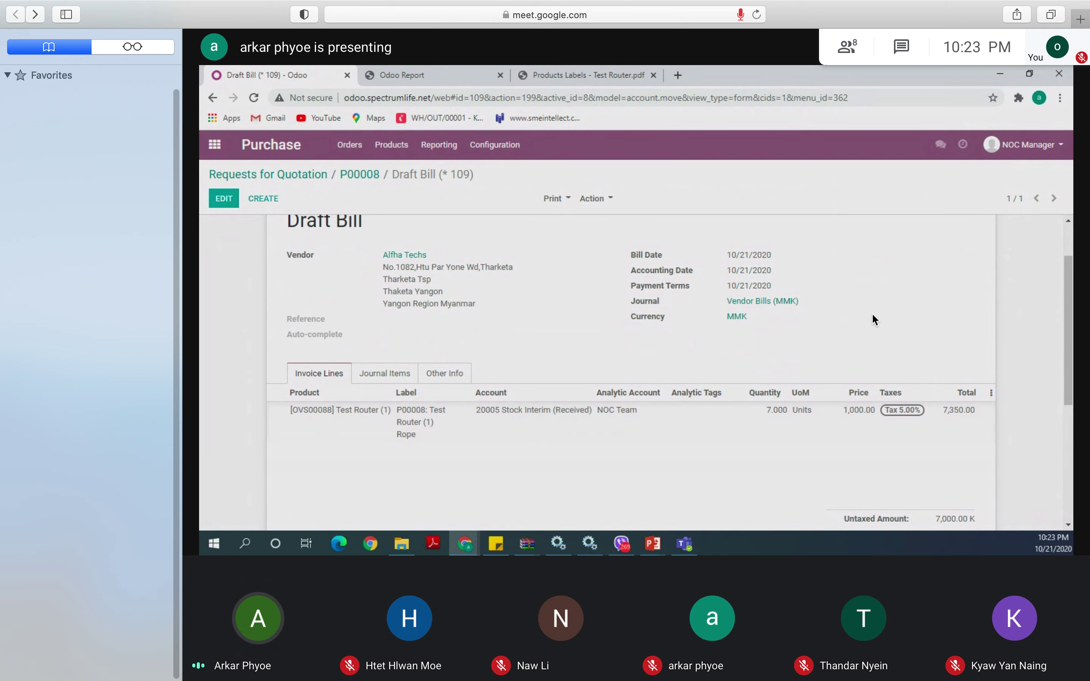
- Unmute the meeting microphone to comment on the draft bill, mute it, and unmute it again
mouse_move(936, 284)
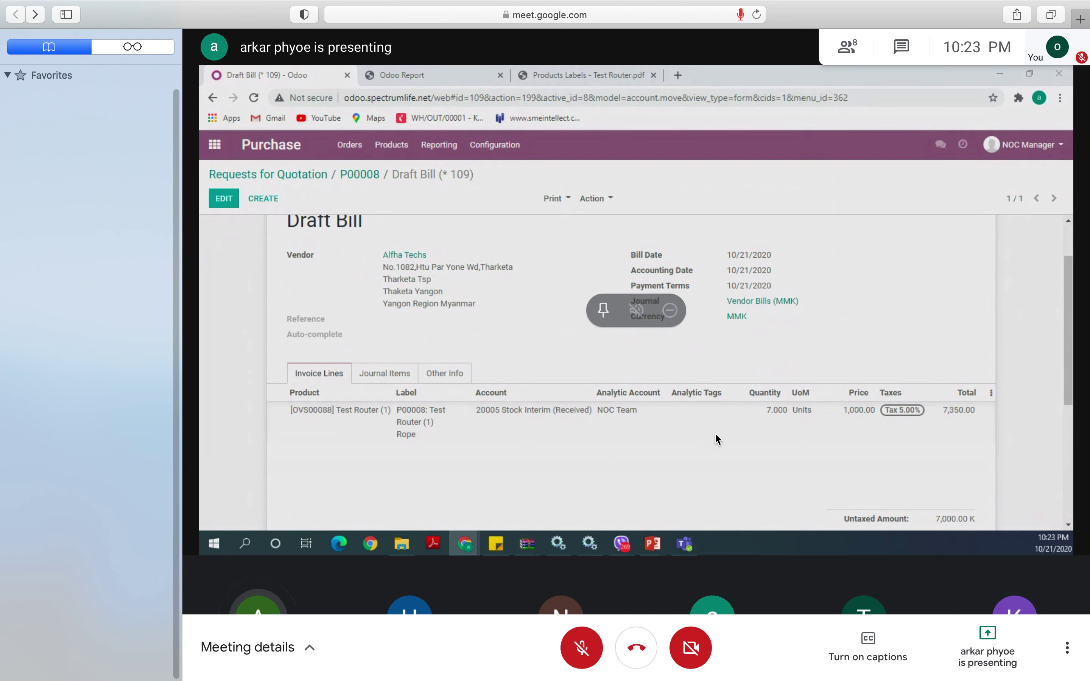
left_click(582, 651)
left_click(582, 650)
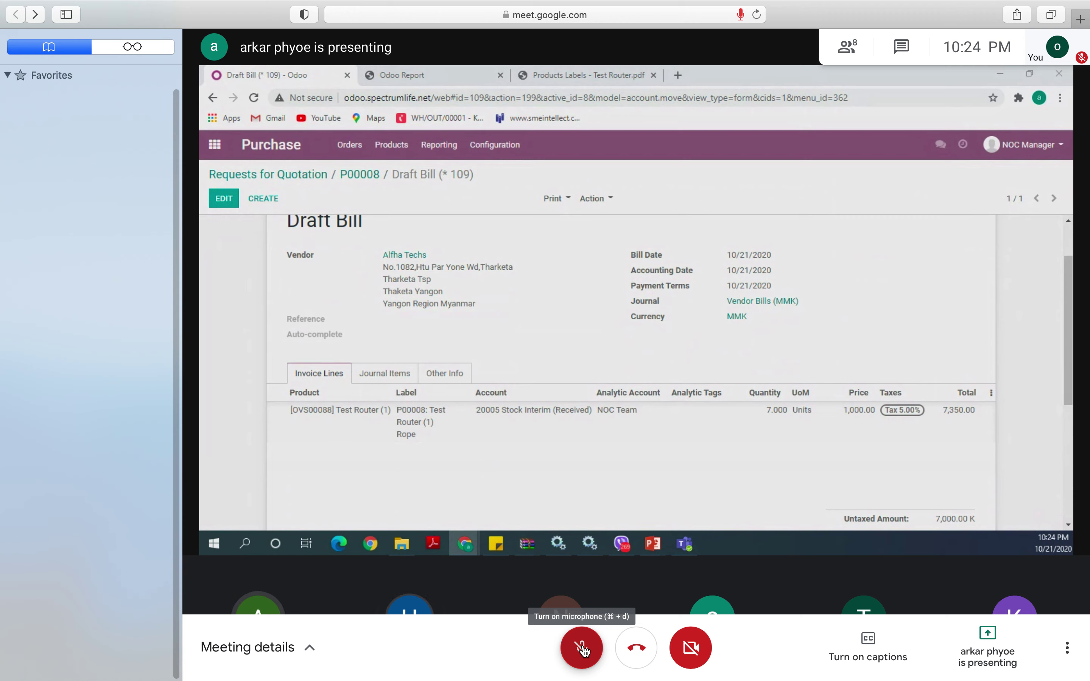
left_click(594, 651)
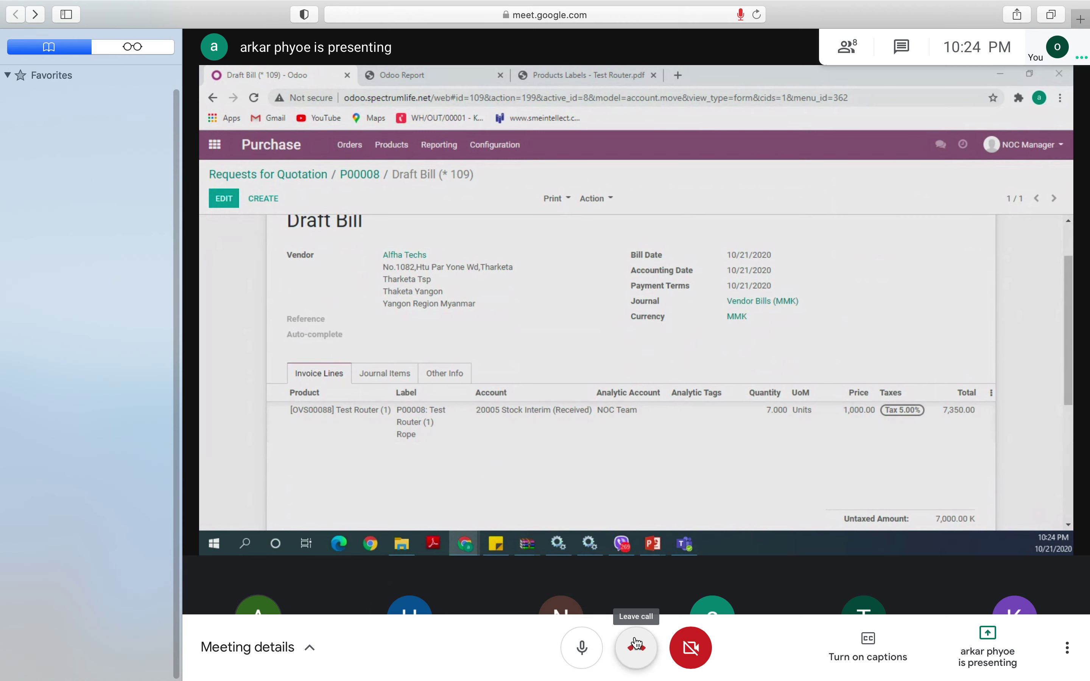
mouse_move(697, 10)
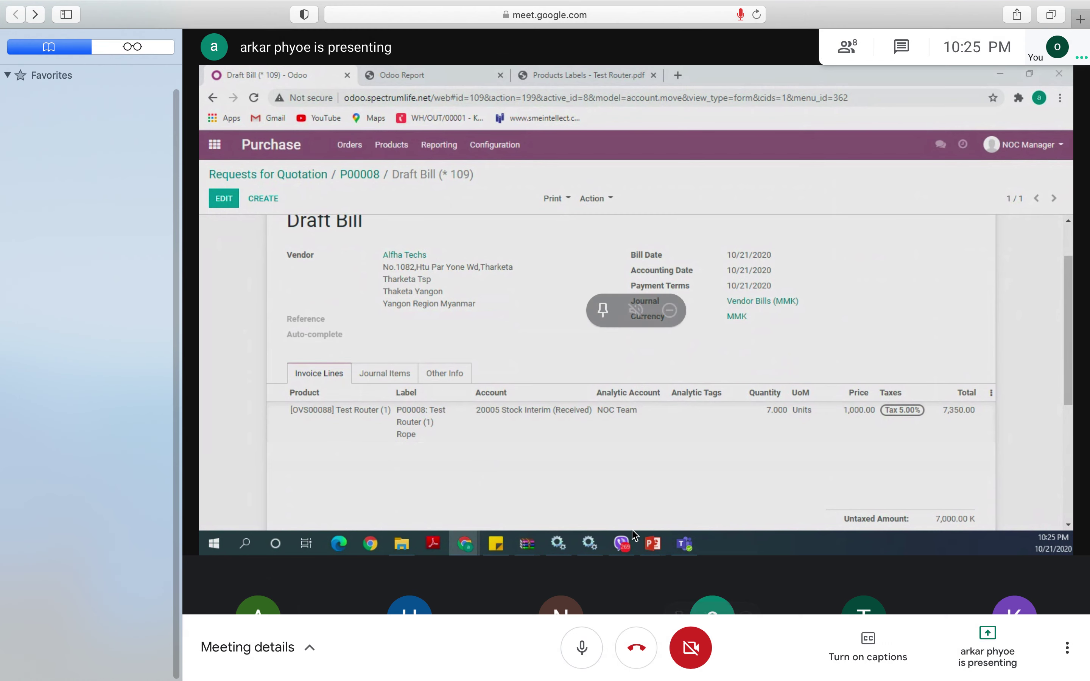